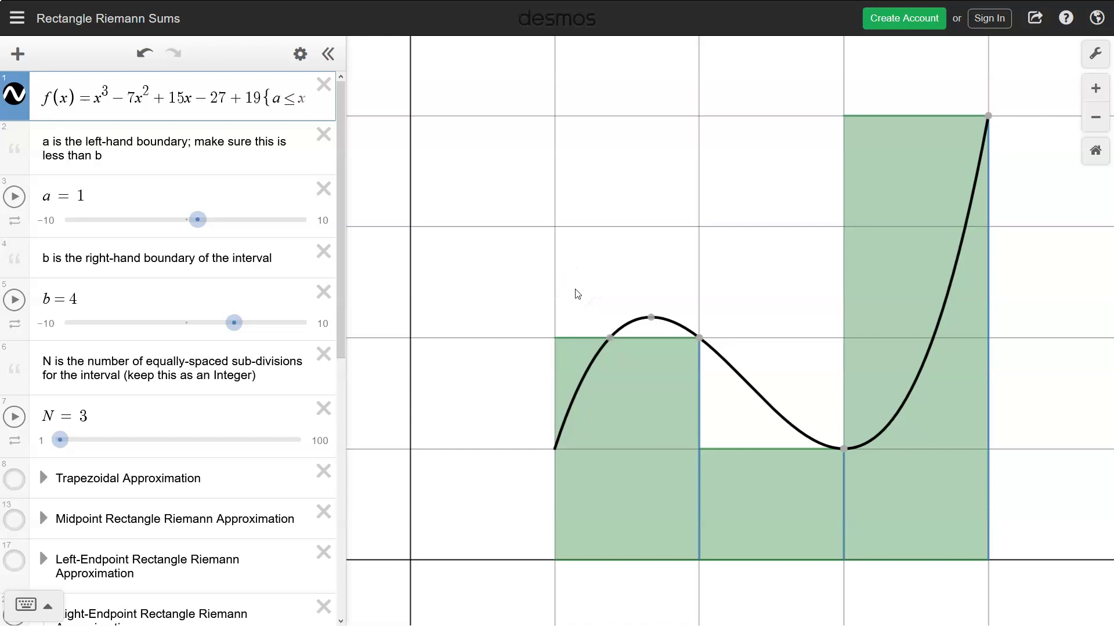
Write the constant part of the function f(x) as the single term −8.
key(ctrl+z)
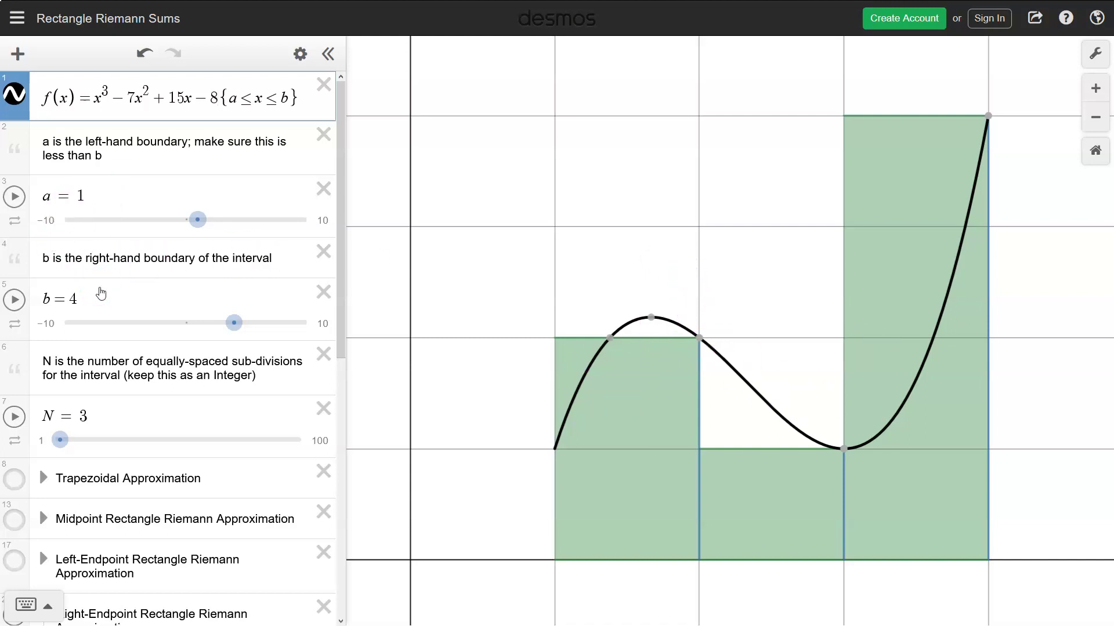
Turn on the axis numbers for the graph grid.
click(1097, 118)
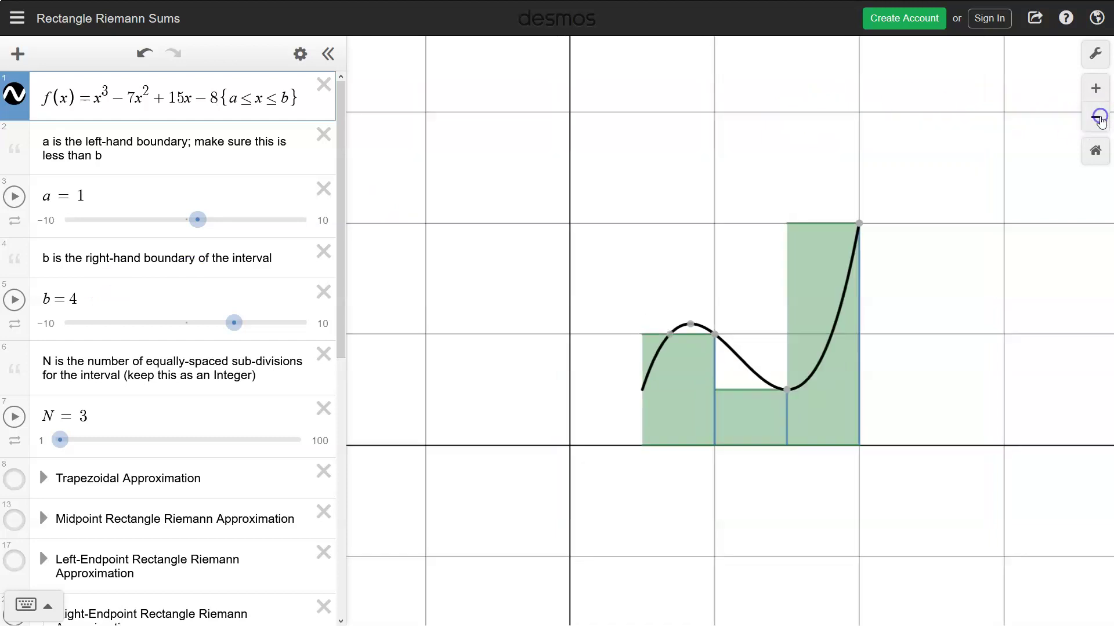
click(1095, 53)
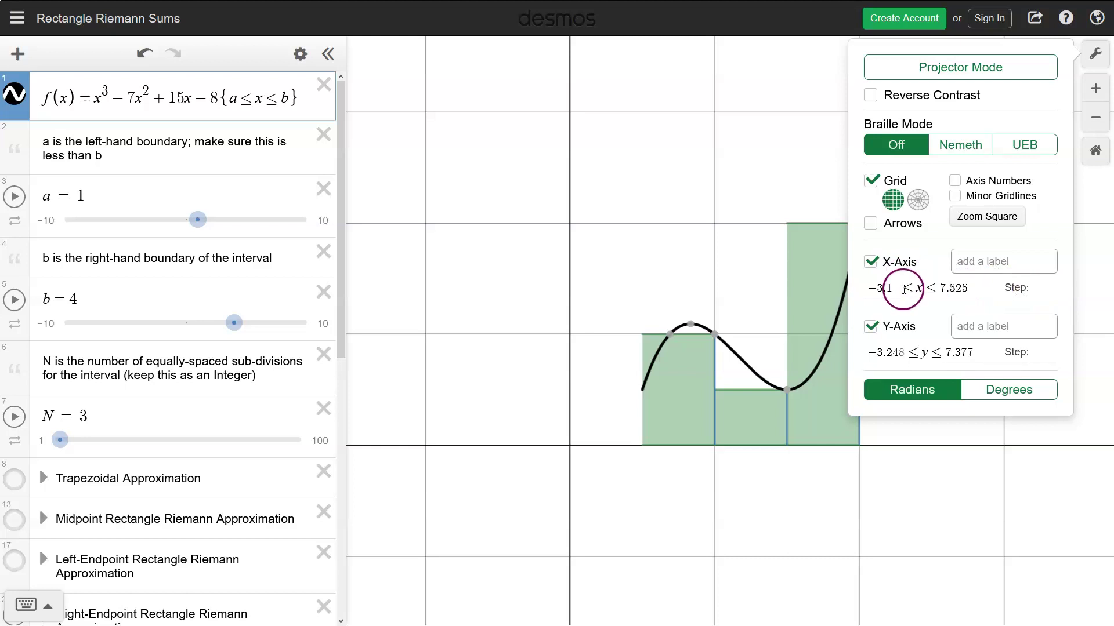
click(955, 180)
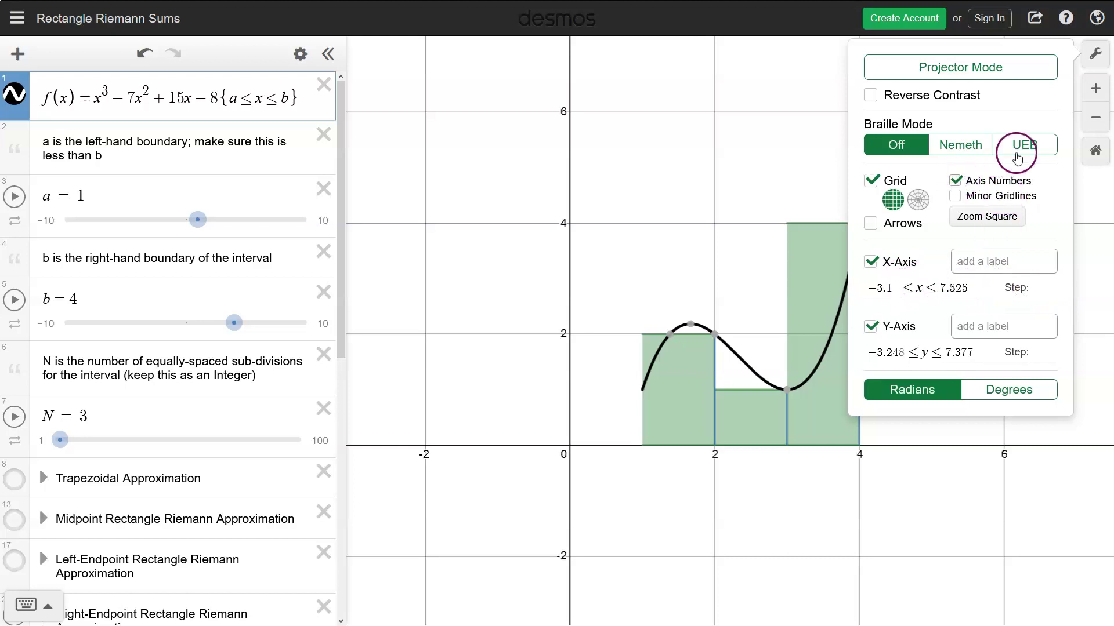
click(766, 100)
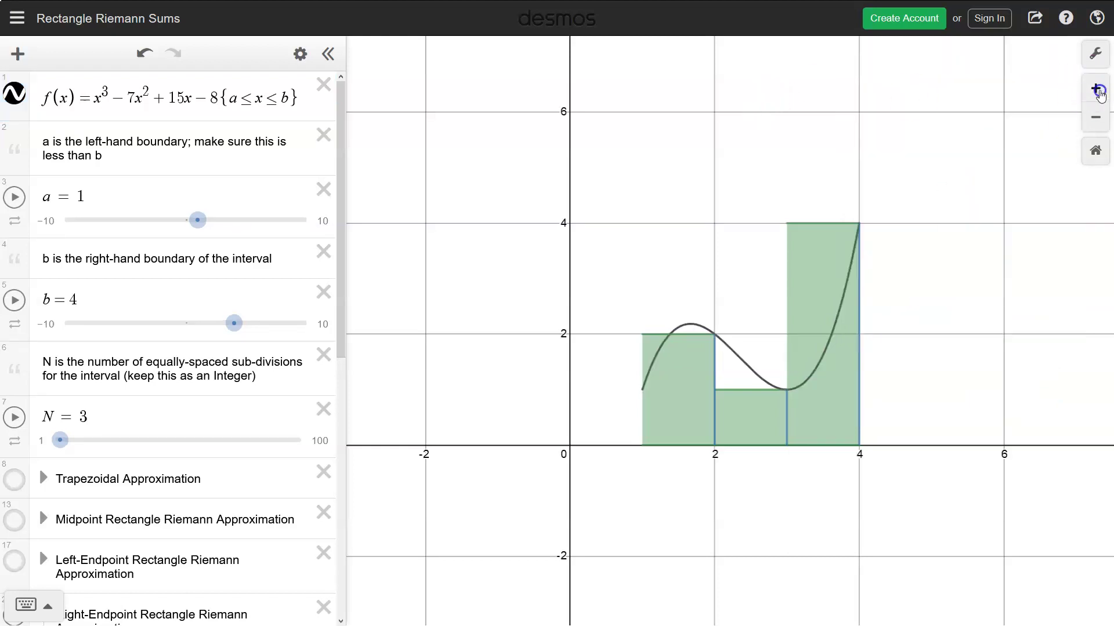
click(1097, 89)
drag(990, 323, 923, 249)
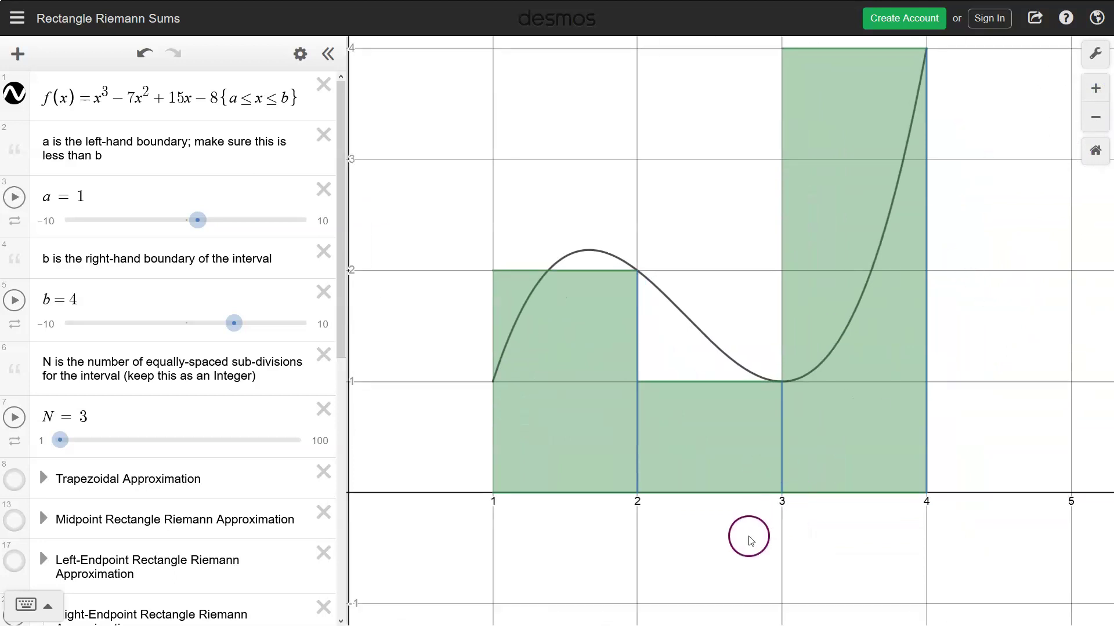
drag(750, 534, 813, 535)
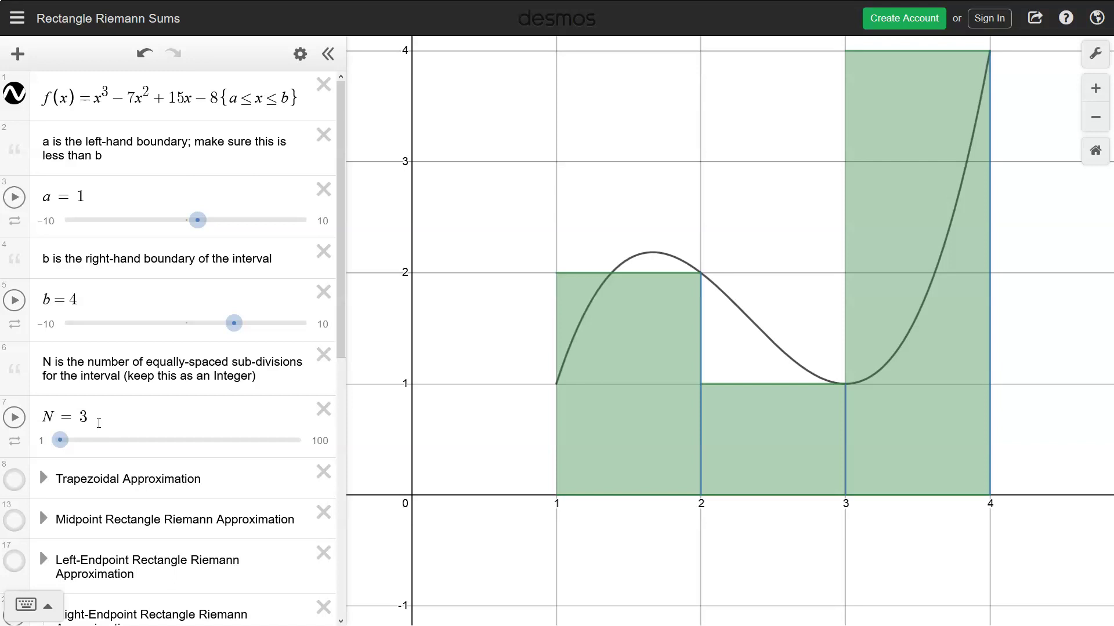
Show the coordinates of the curve points at the right endpoints x = 2, 3 and 4 of the three rectangles.
click(94, 418)
click(702, 274)
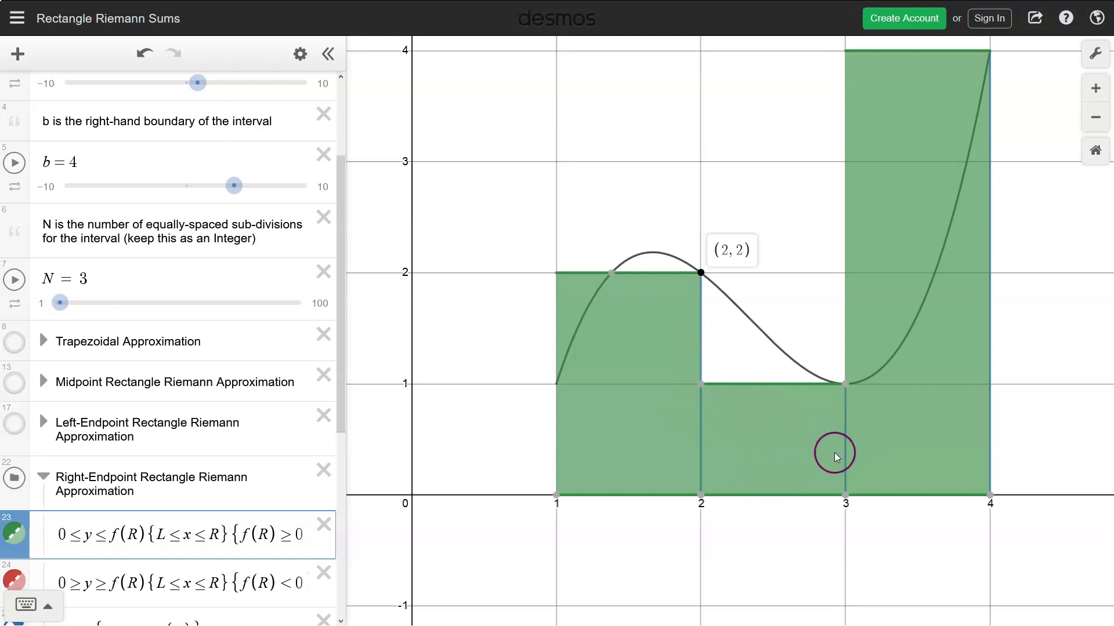
click(846, 385)
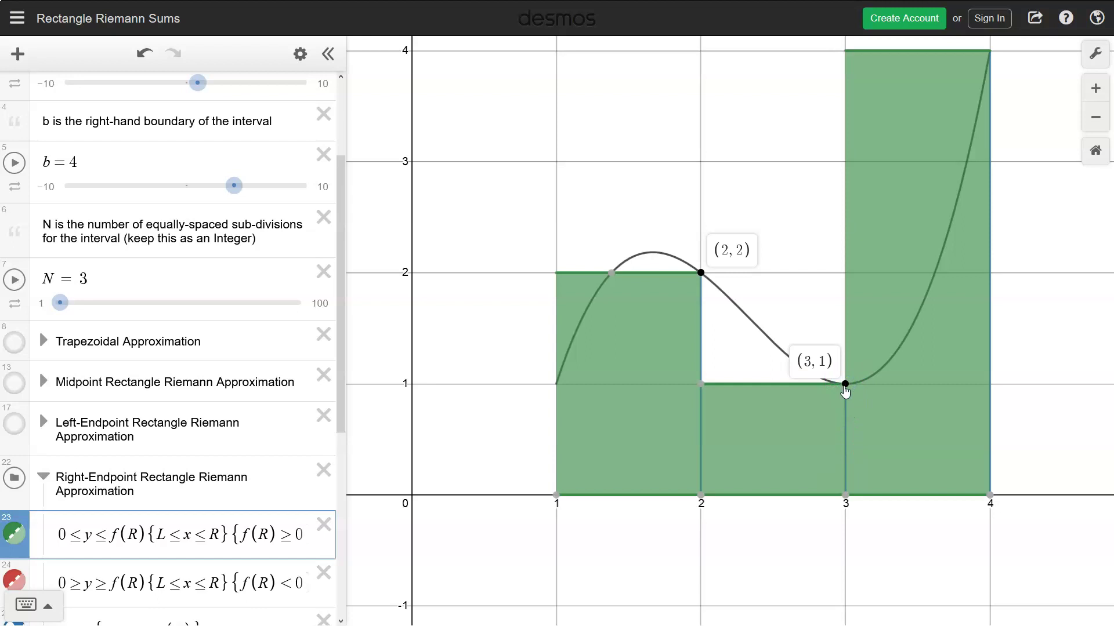
click(991, 52)
click(991, 52)
click(991, 52)
click(992, 53)
click(766, 340)
drag(778, 284, 767, 309)
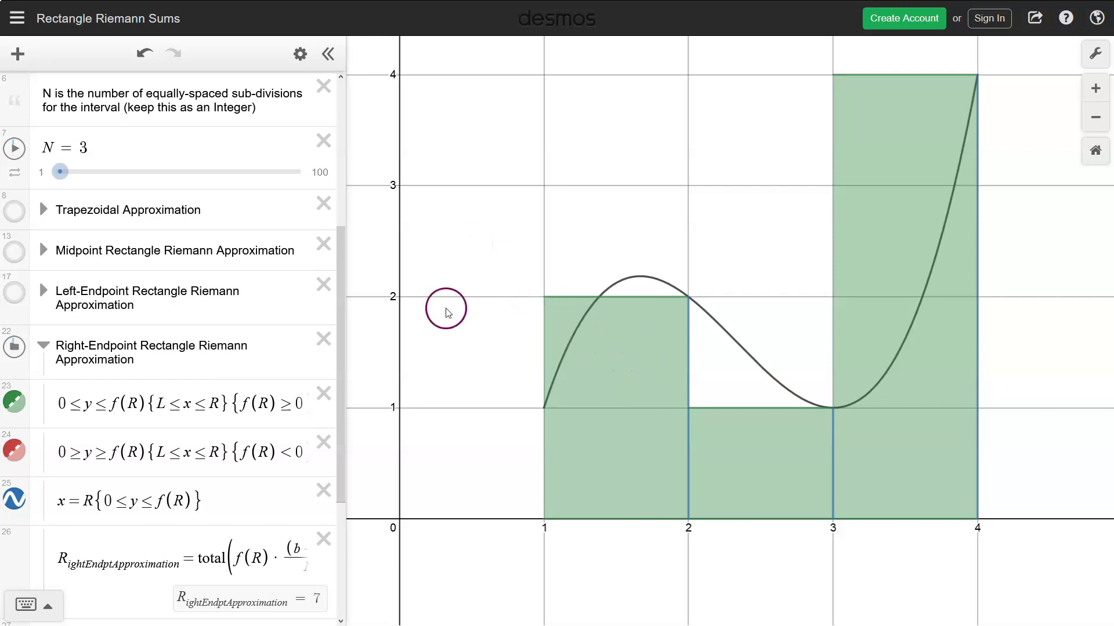
Set the number of subdivisions N to 6.
click(59, 172)
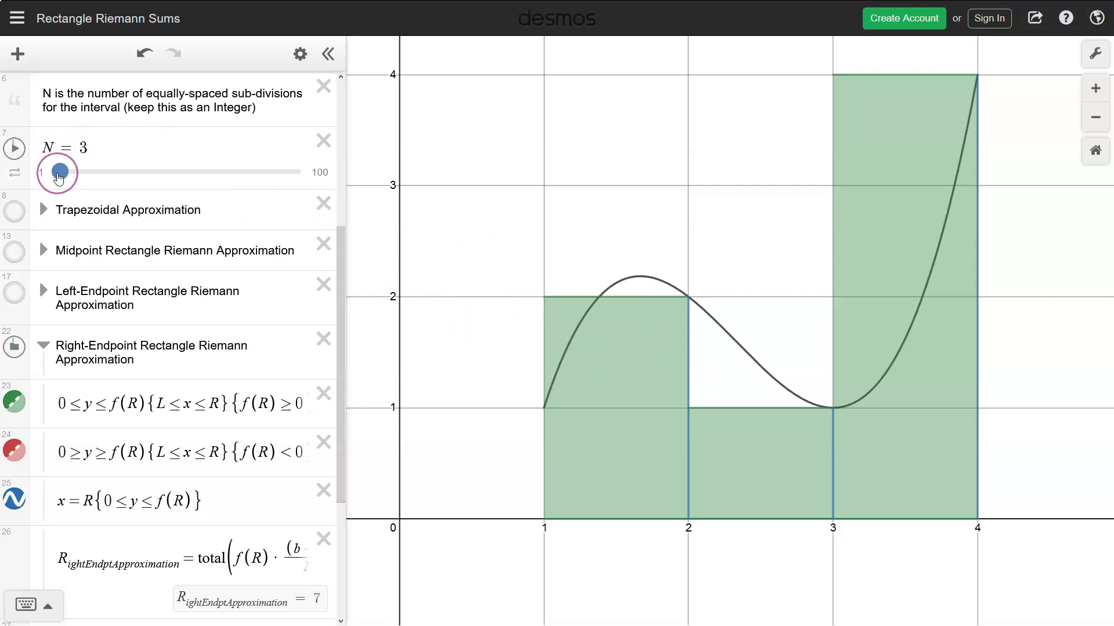
click(58, 173)
drag(59, 176, 67, 177)
click(741, 460)
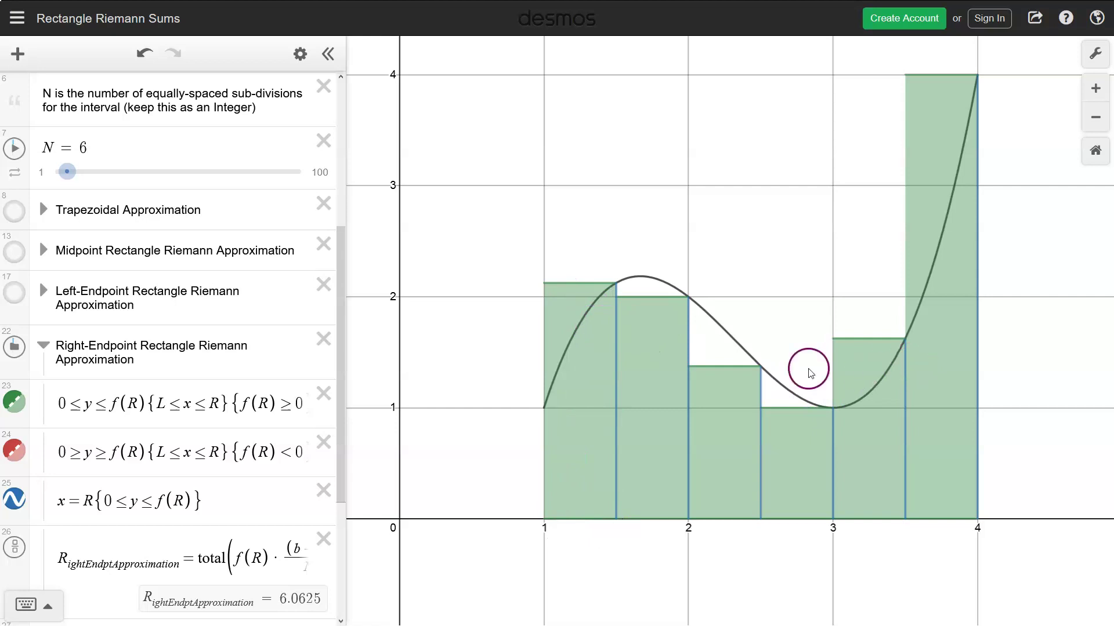
Label the curve points at the right endpoints of the six rectangles with their coordinates.
click(582, 287)
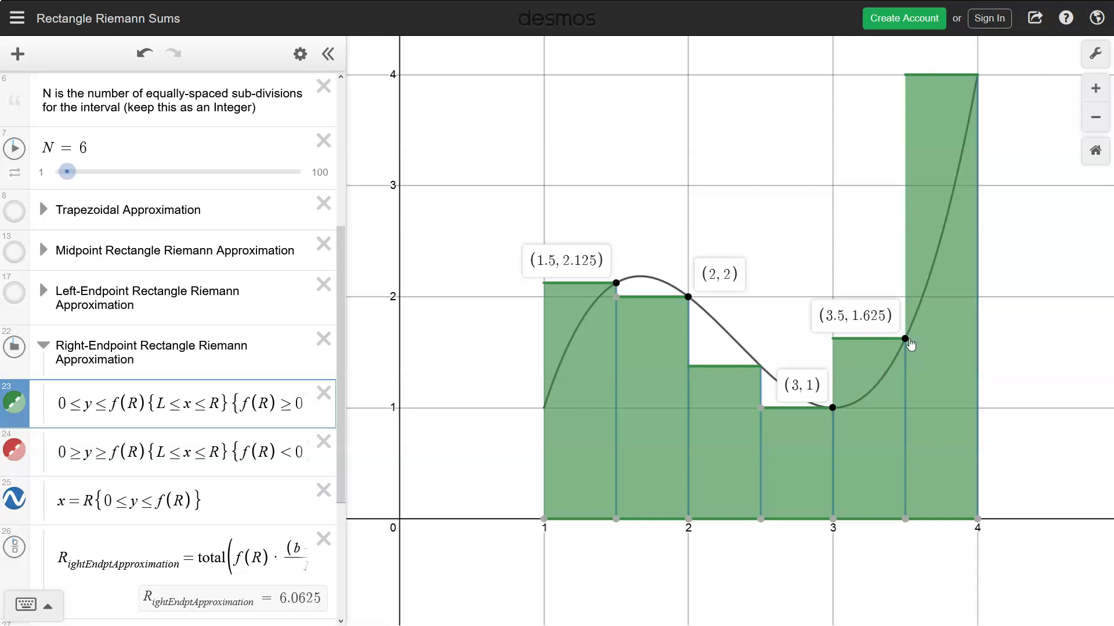
click(1006, 65)
click(978, 75)
click(981, 88)
click(982, 97)
mouse_move(617, 299)
Collapse and hide the Right-Endpoint Rectangle Riemann Approximation, and display the Left-Endpoint one instead.
click(44, 346)
click(17, 322)
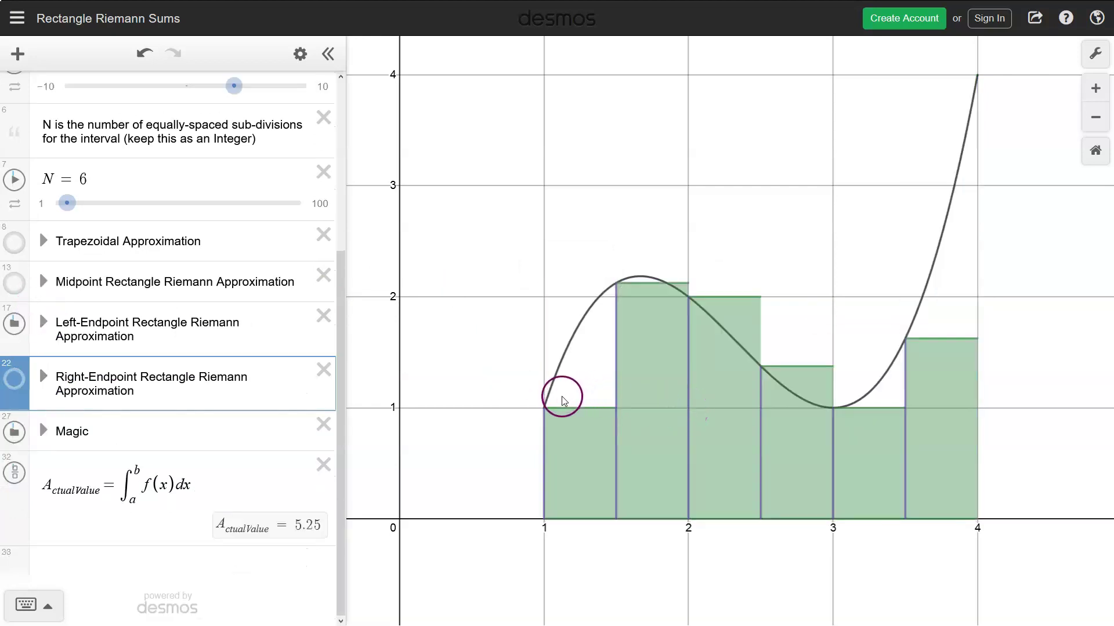
Show the coordinates of the left-endpoint curve points at x = 1, 1.5, 2, 2.5, 3 and 3.5.
click(544, 409)
click(616, 284)
click(689, 298)
click(760, 366)
click(834, 410)
click(906, 342)
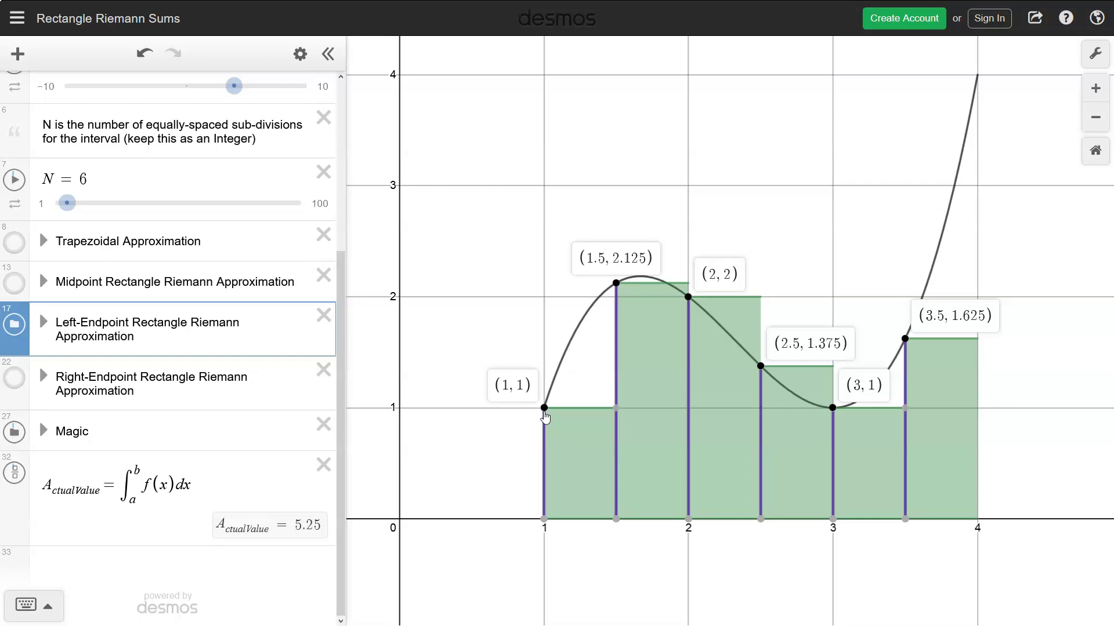
click(713, 290)
Hide the left-endpoint rectangles and slow the animation of N to 0.35x speed.
click(22, 332)
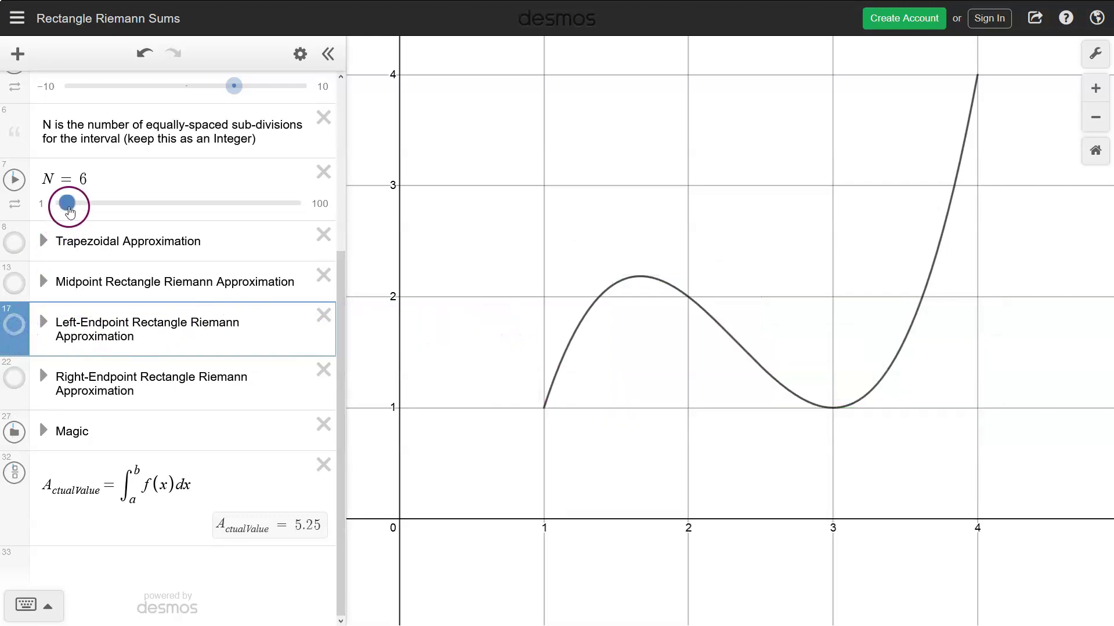
click(14, 204)
click(110, 239)
click(110, 238)
click(110, 239)
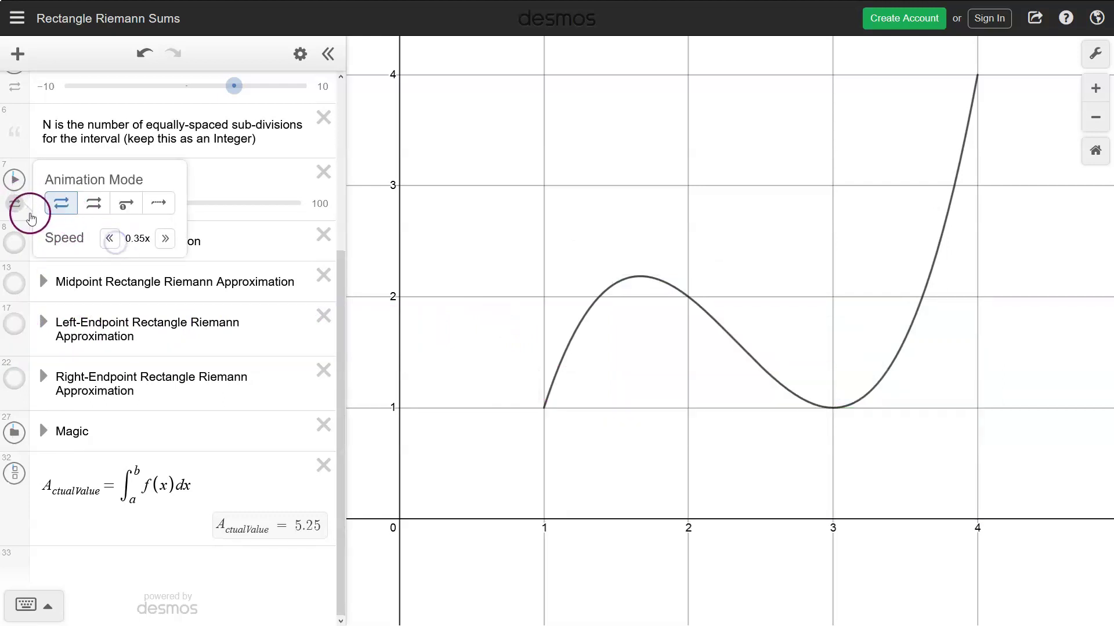
Display the right-endpoint rectangles and animate N, pausing it at 97.
click(17, 184)
click(65, 285)
click(23, 599)
click(16, 181)
click(17, 181)
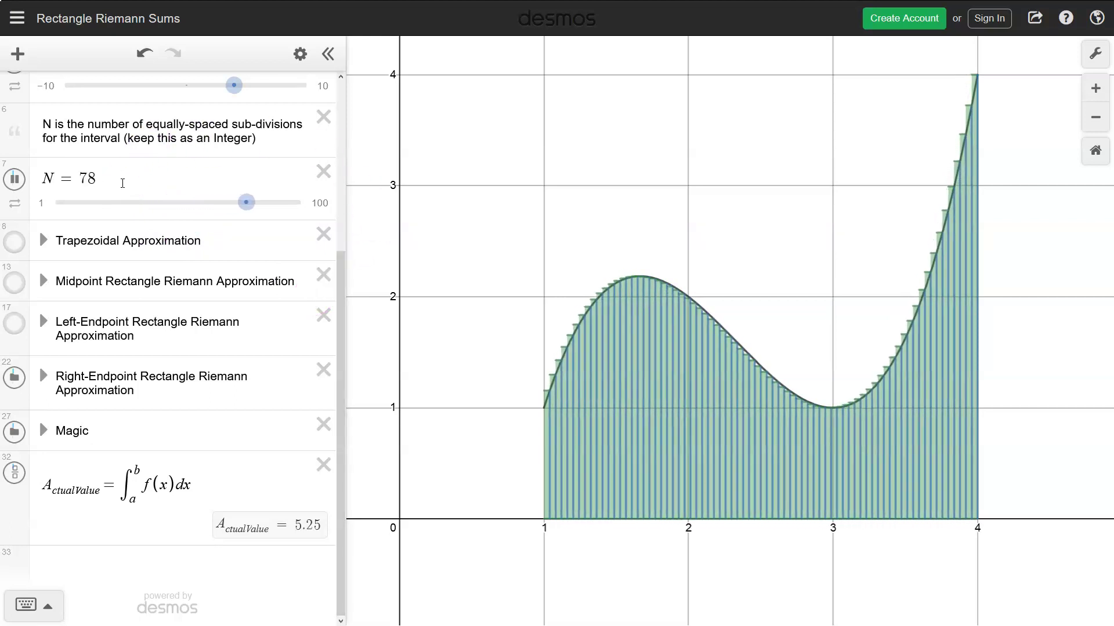
click(149, 180)
click(16, 181)
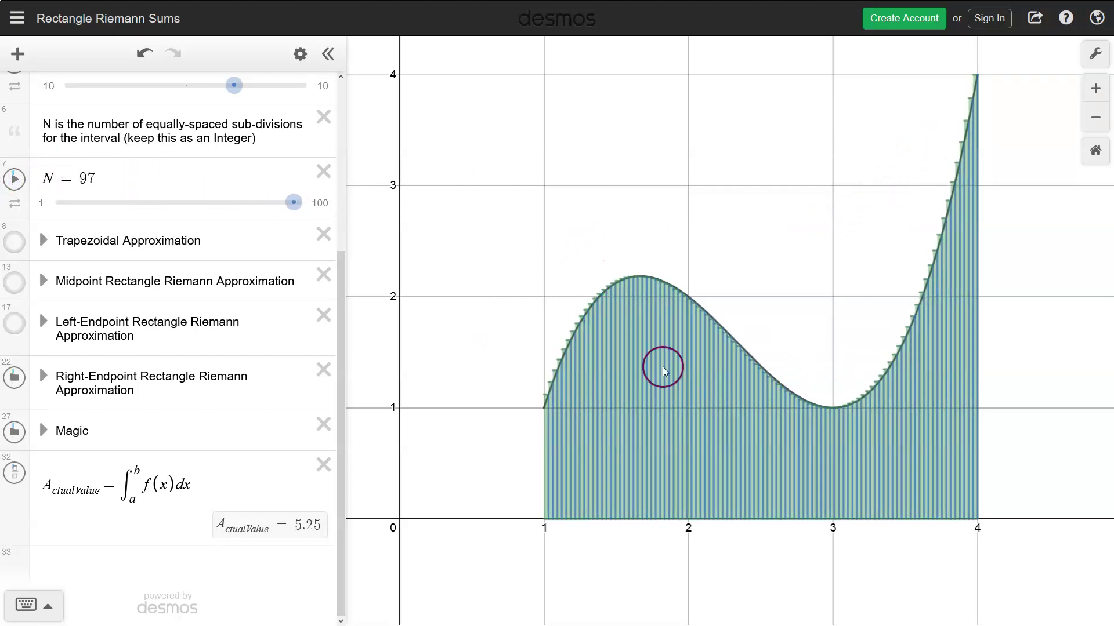
Replace the right-endpoint rectangles with the left-endpoint ones and rerun the animation of N from the low end of its range.
click(41, 376)
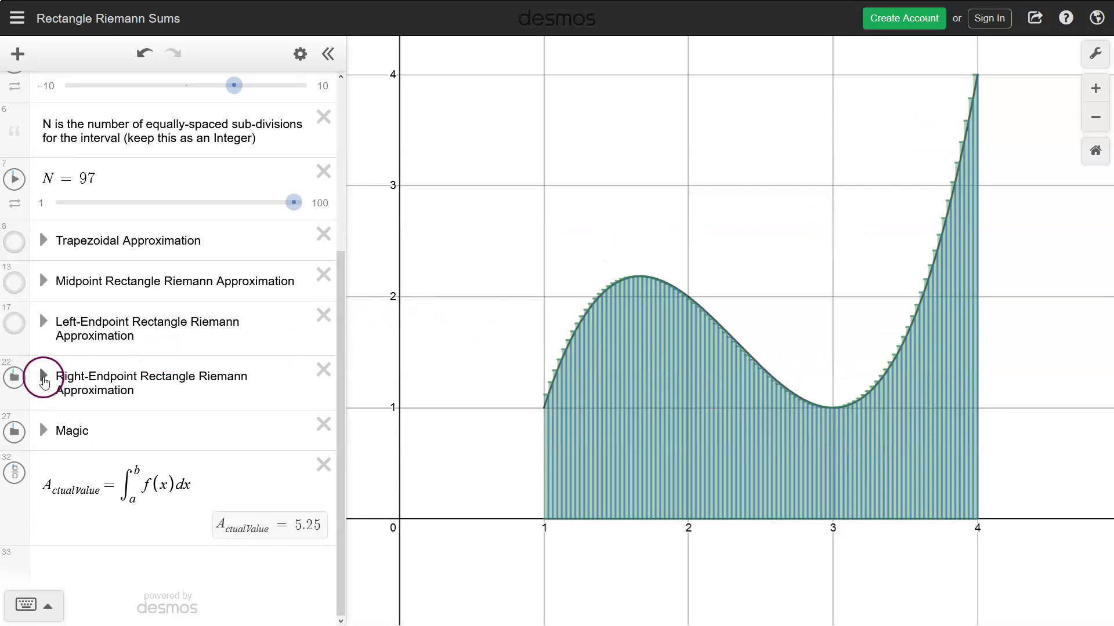
click(14, 377)
click(14, 322)
click(43, 376)
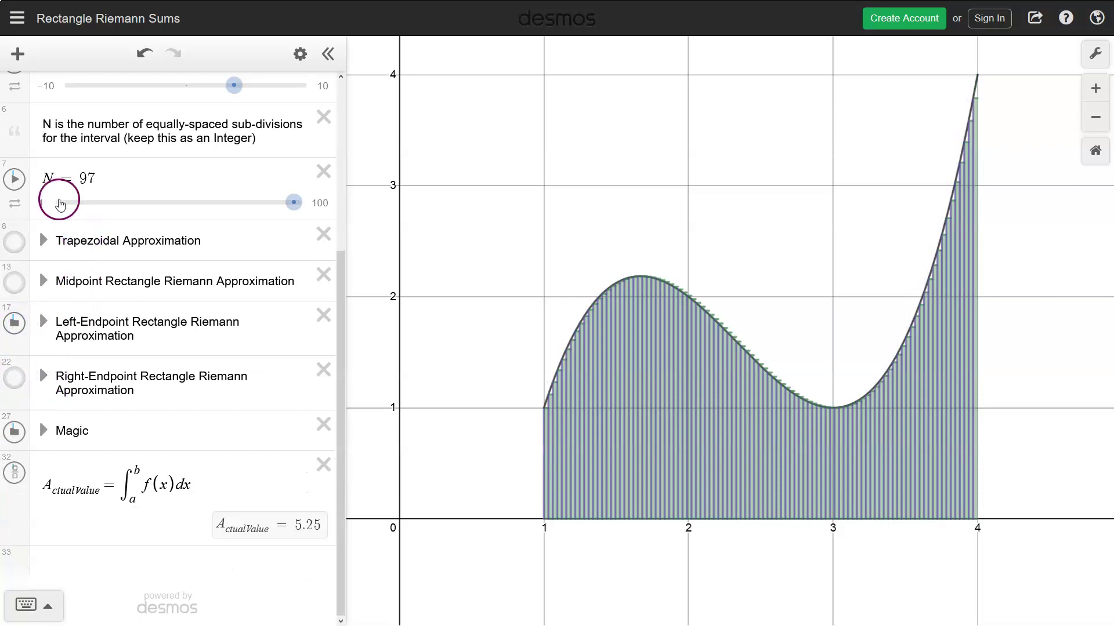
drag(294, 203, 52, 204)
click(14, 179)
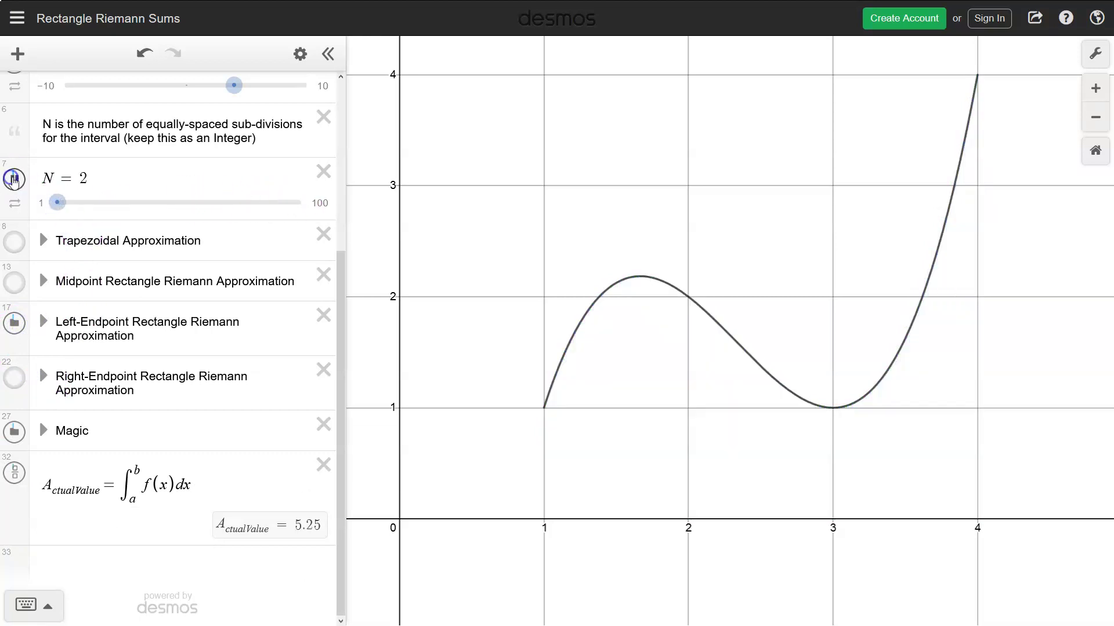
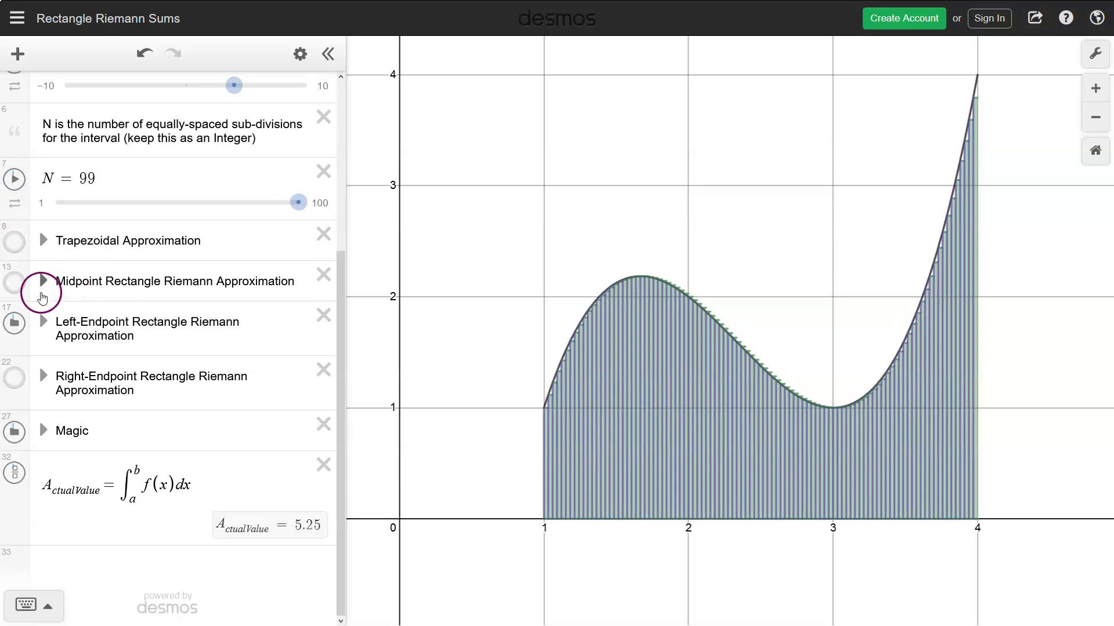
Switch the display from the left-endpoint to the midpoint rectangles and set N to 3.
click(15, 323)
click(14, 282)
drag(54, 208, 60, 206)
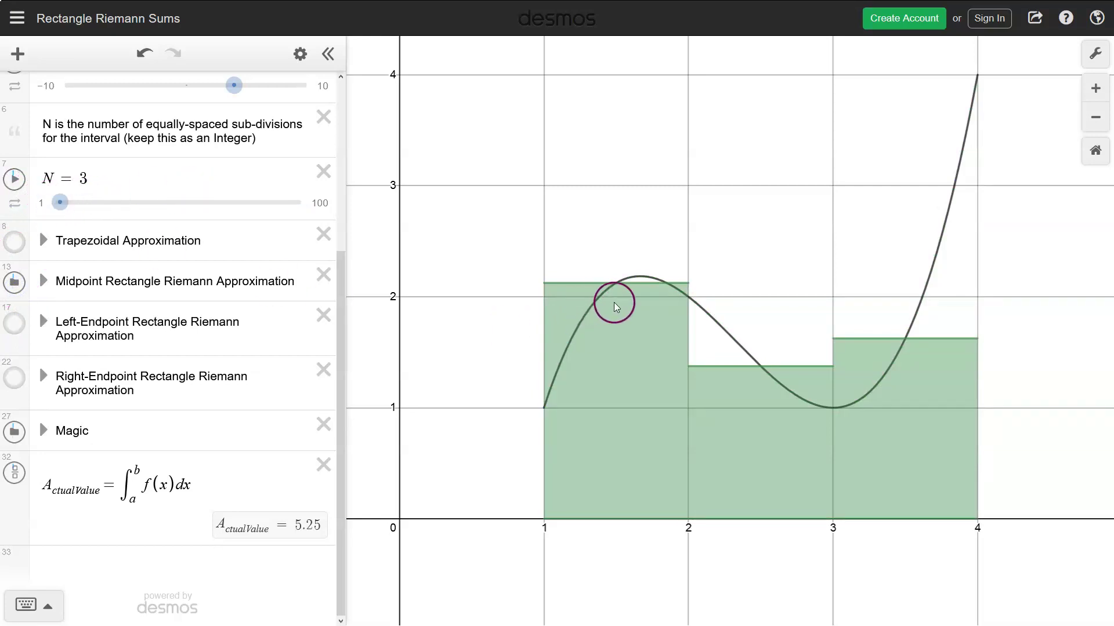
Show the coordinates where the curve meets the three midpoint rectangles at x = 1.5, 2.5 and 3.5.
click(617, 284)
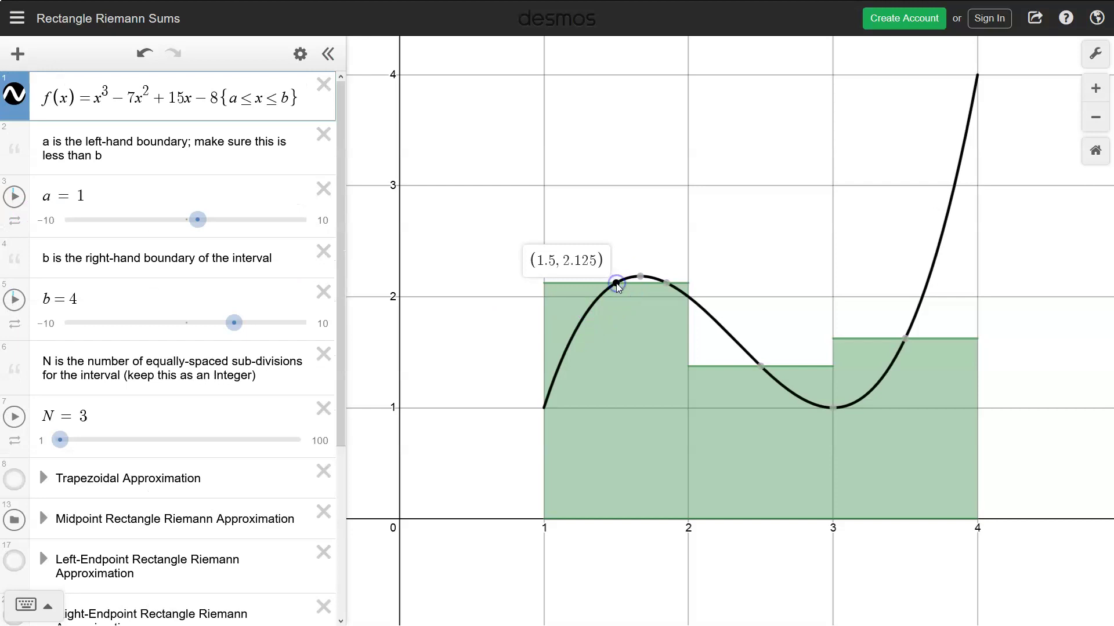
mouse_move(761, 368)
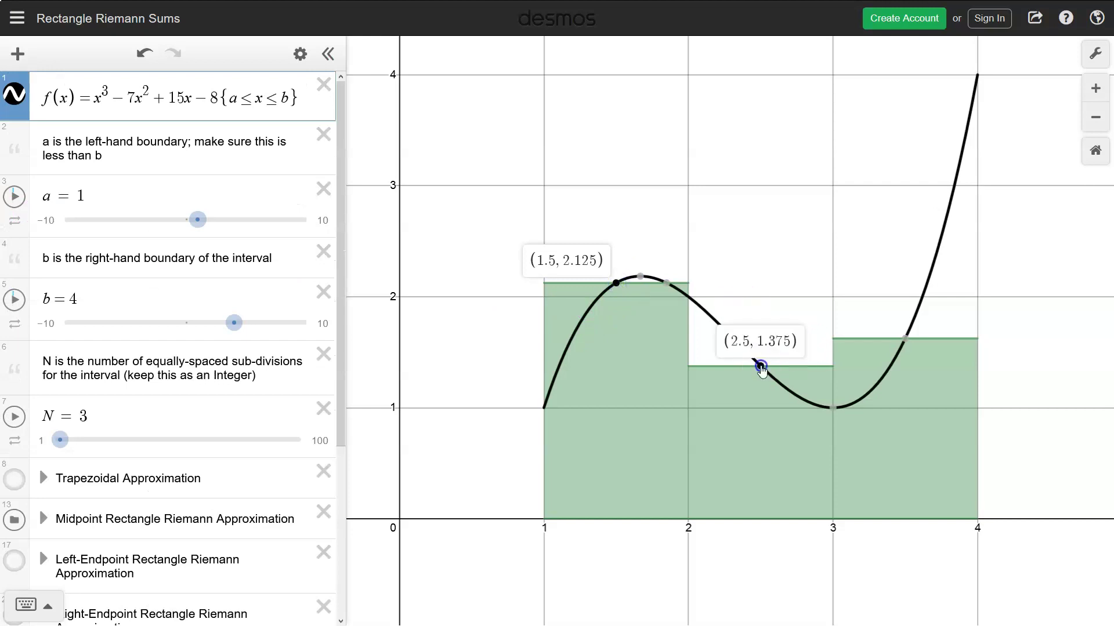
click(906, 340)
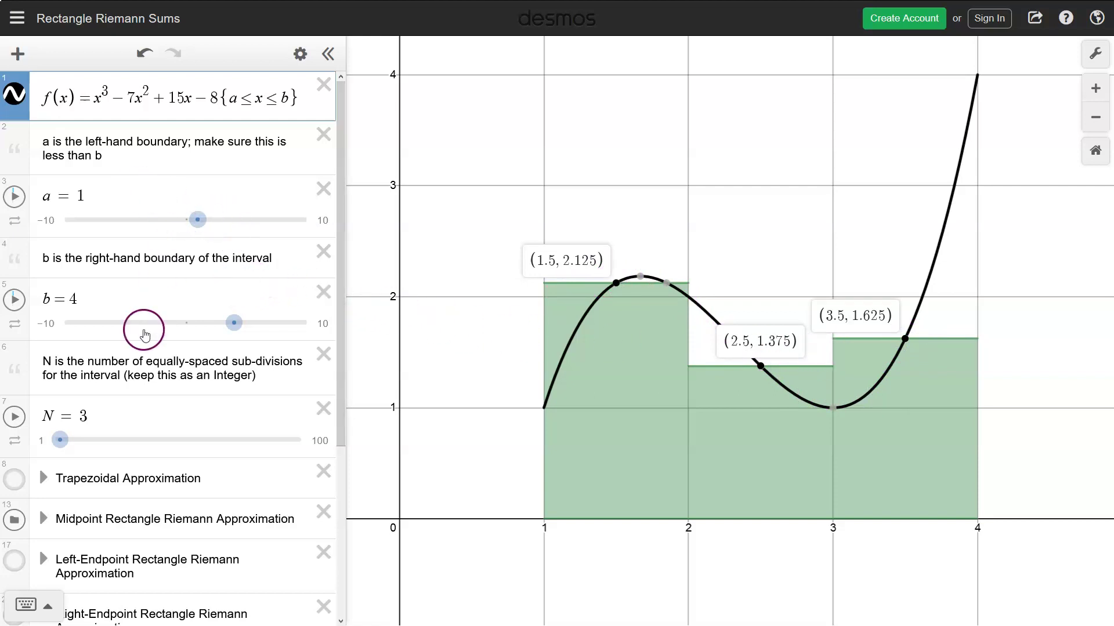
Run the animation of N on the midpoint rectangles, stop it and set N to 6.
click(15, 416)
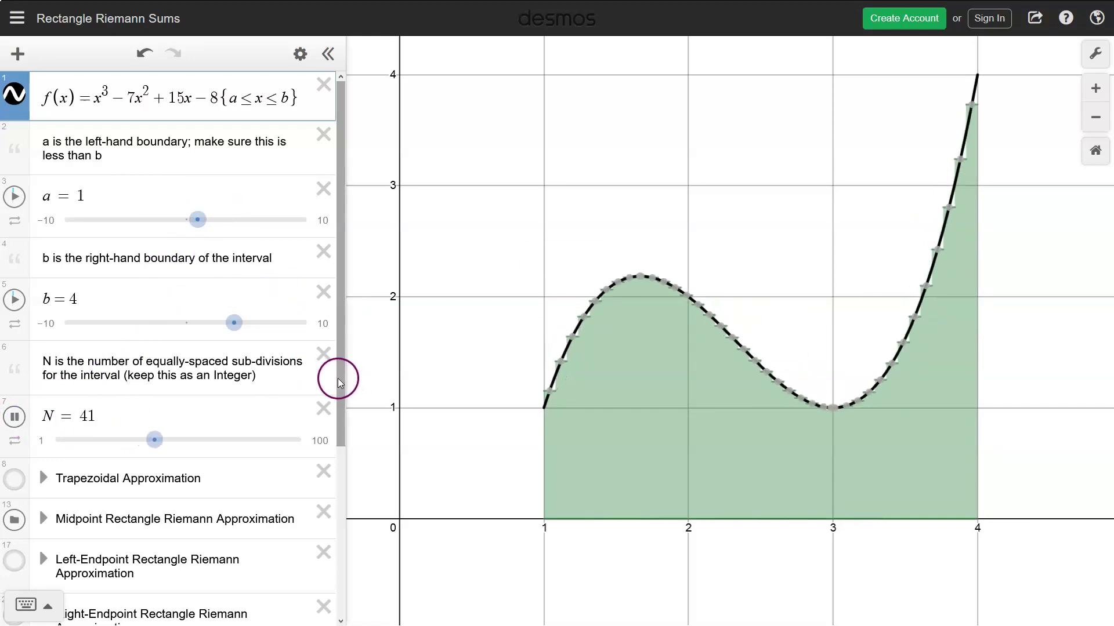
scroll(338, 383, down, 3)
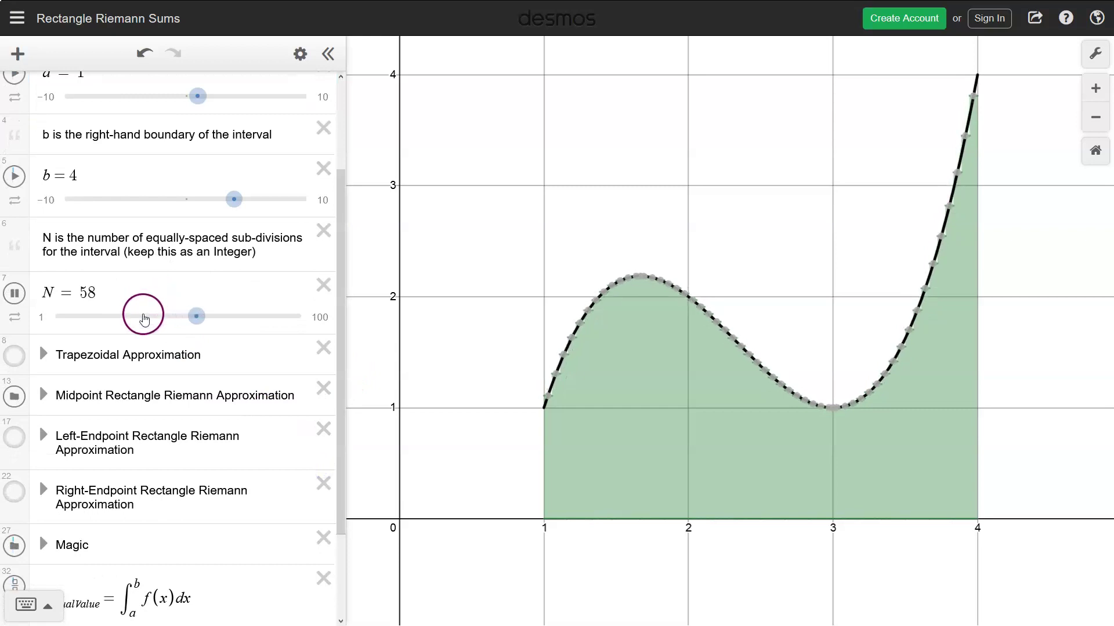
click(74, 316)
drag(74, 317, 66, 321)
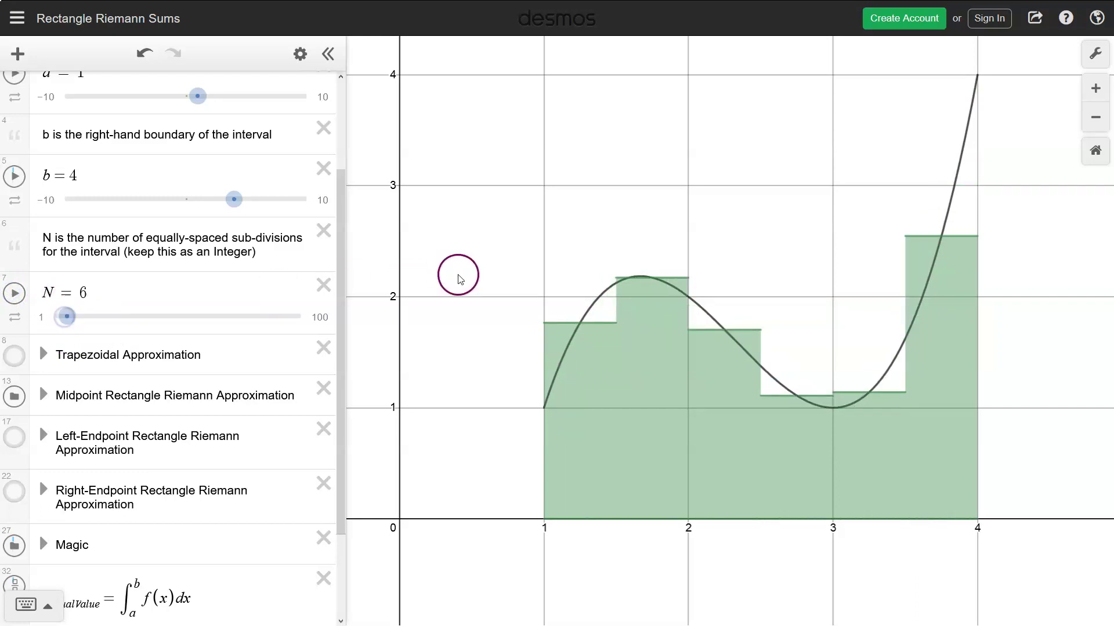
Label the points where the curve crosses the tops of the six midpoint rectangles with their coordinates.
click(581, 325)
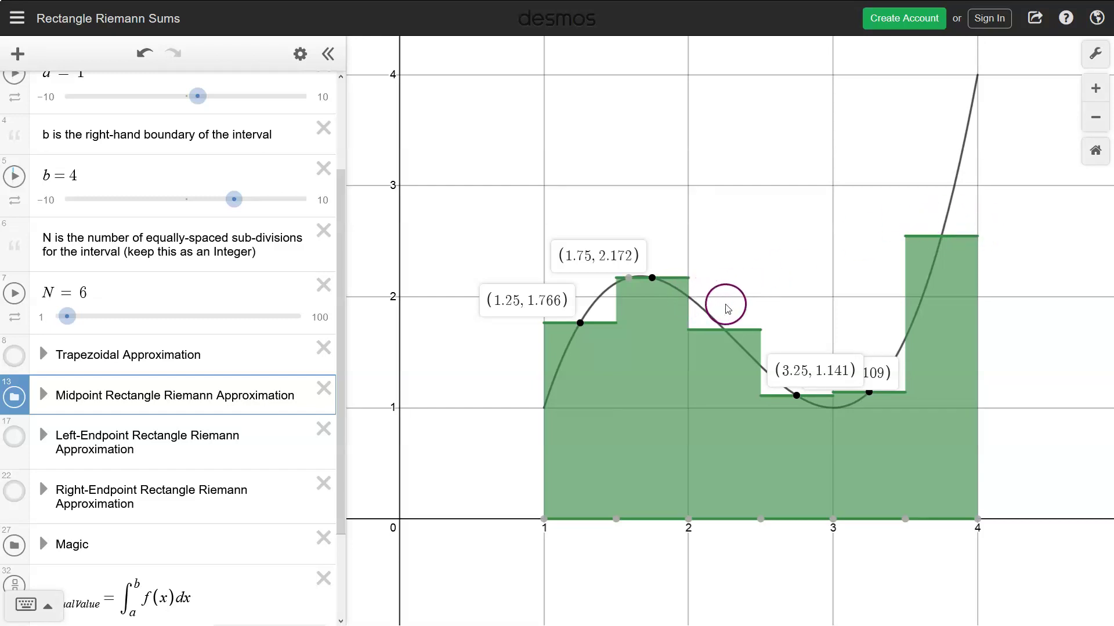
mouse_move(723, 329)
click(869, 392)
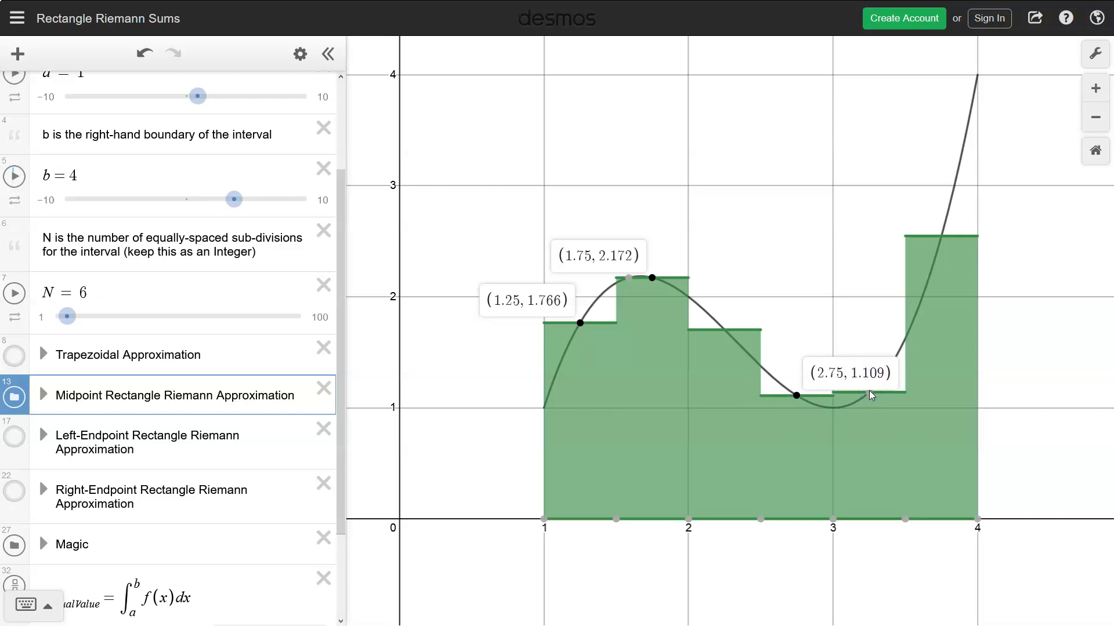
click(940, 237)
drag(941, 238, 943, 239)
Expand the Midpoint Rectangle Riemann Approximation folder and animate N up to 99 to compare the midpoint sum with the actual integral value.
click(97, 385)
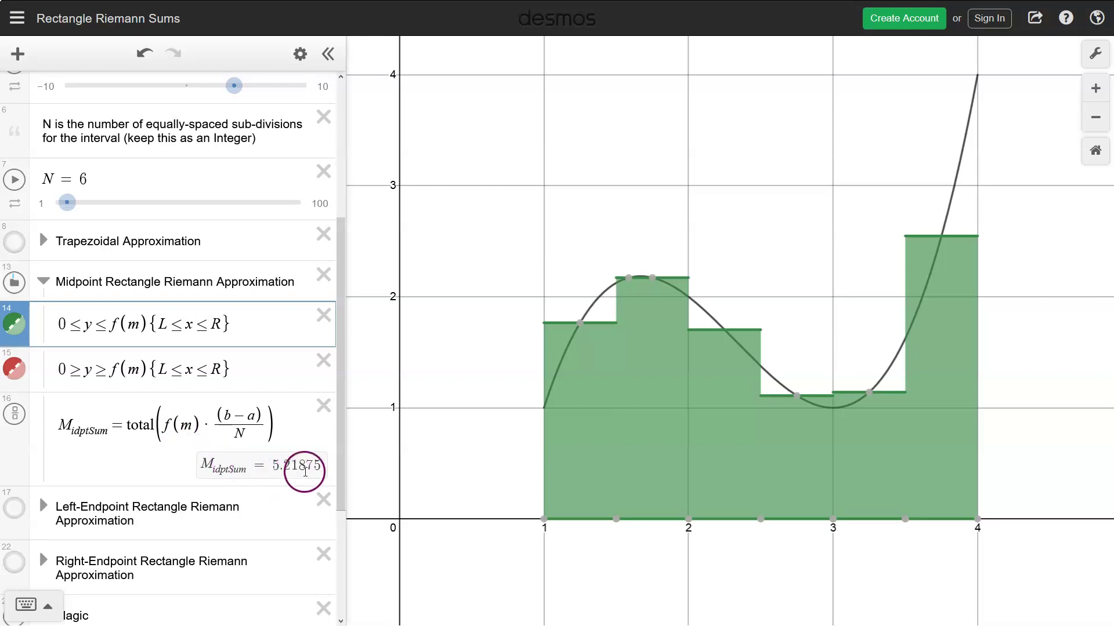
click(15, 184)
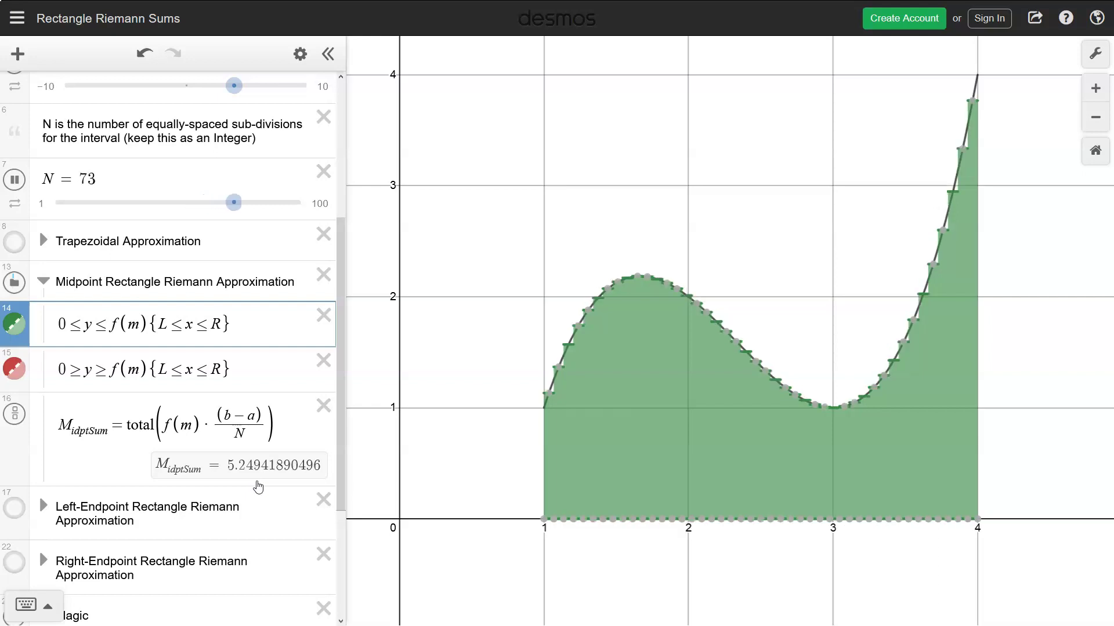
click(14, 180)
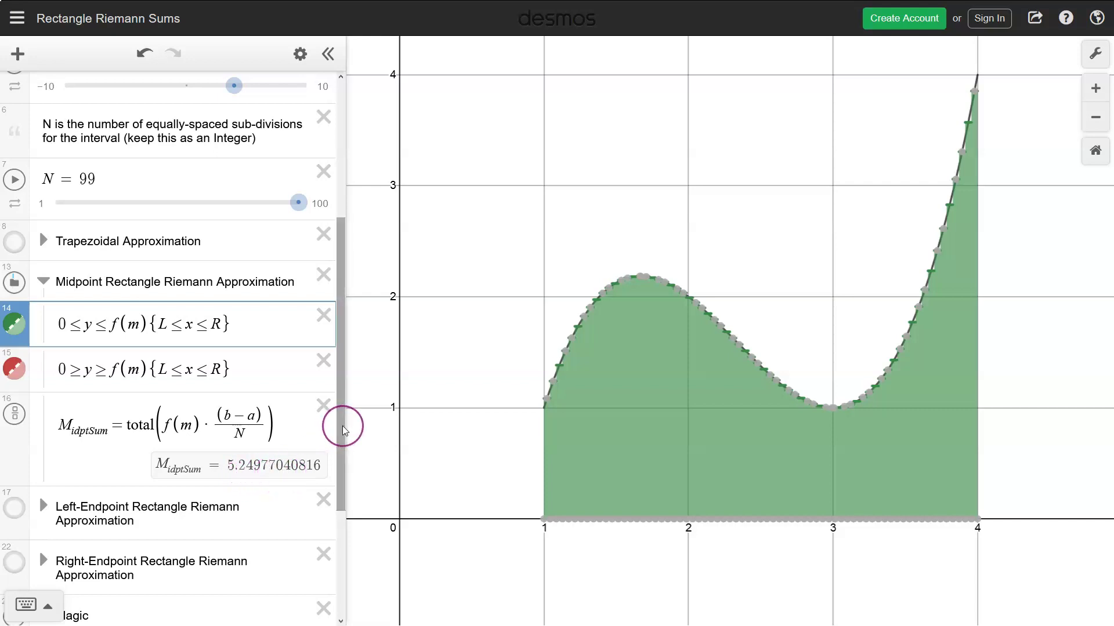
drag(344, 431, 340, 532)
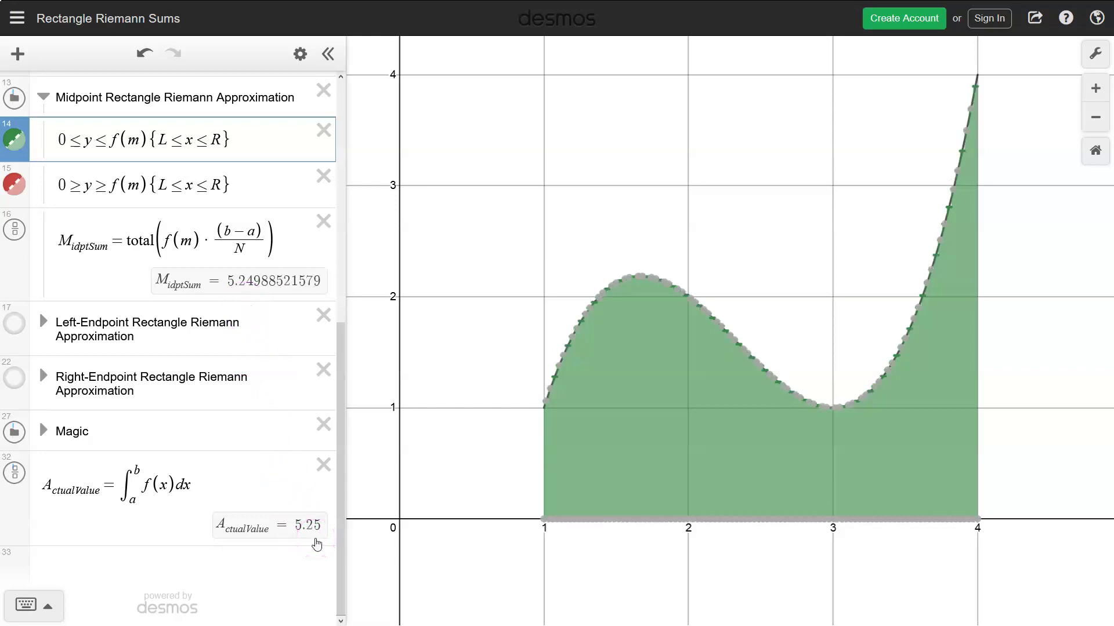
click(341, 518)
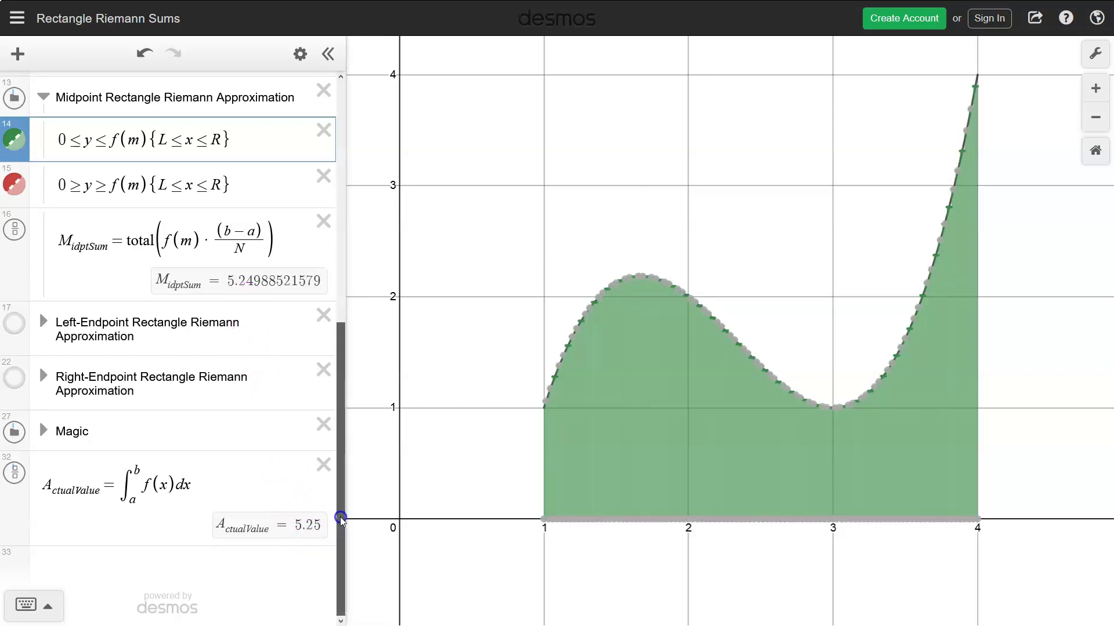
Set N back to 1 with its animation stopped, and collapse the Midpoint Rectangle Riemann Approximation folder.
drag(340, 517, 339, 246)
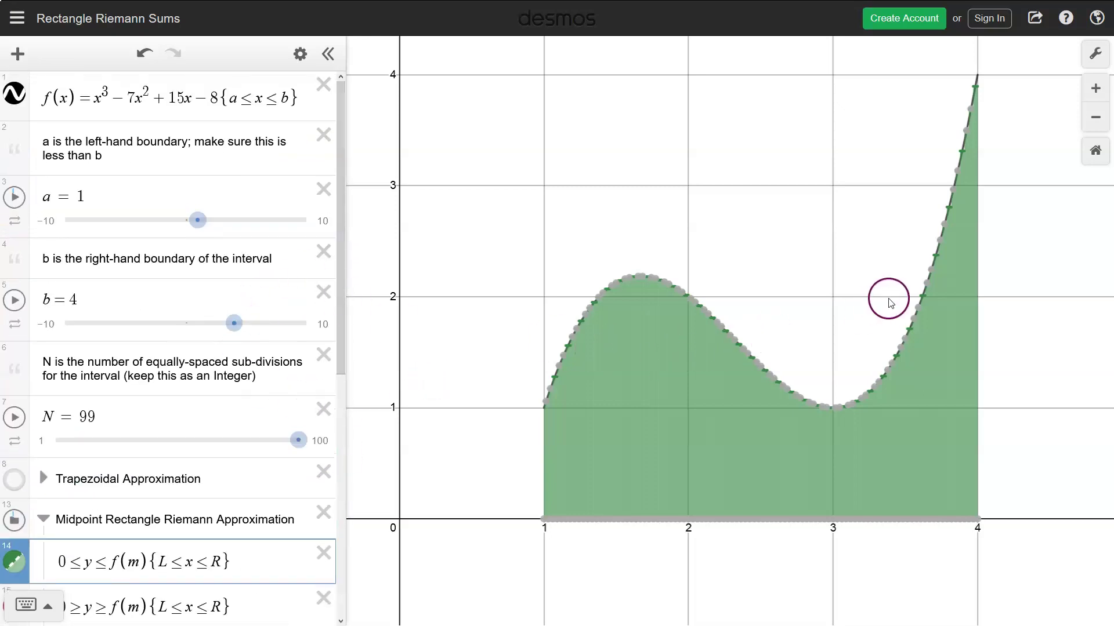
drag(298, 441, 104, 445)
click(21, 426)
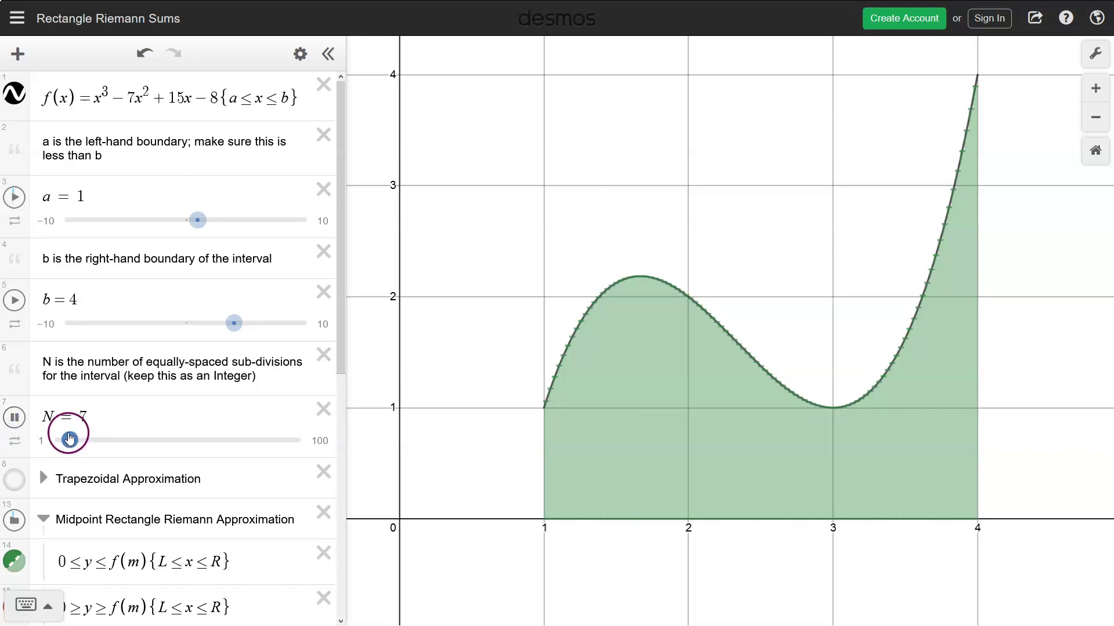
click(37, 523)
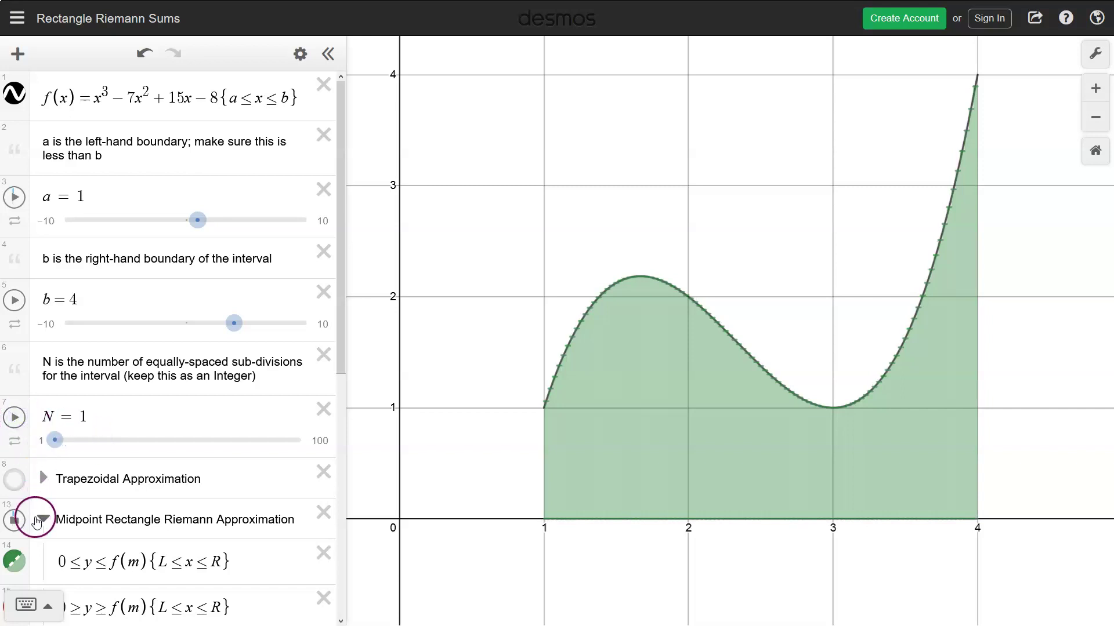